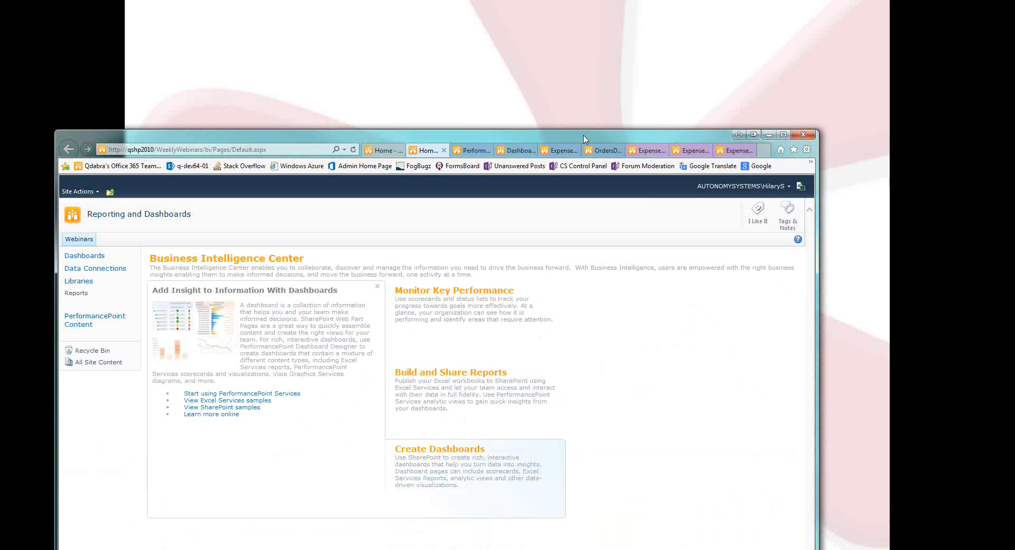
# Open the ExpenseDashboard page and view the line items of the Parner's Lunch Meeting and Office supplies reports.
pyautogui.moveTo(584, 139); pyautogui.dragTo(650, 33)
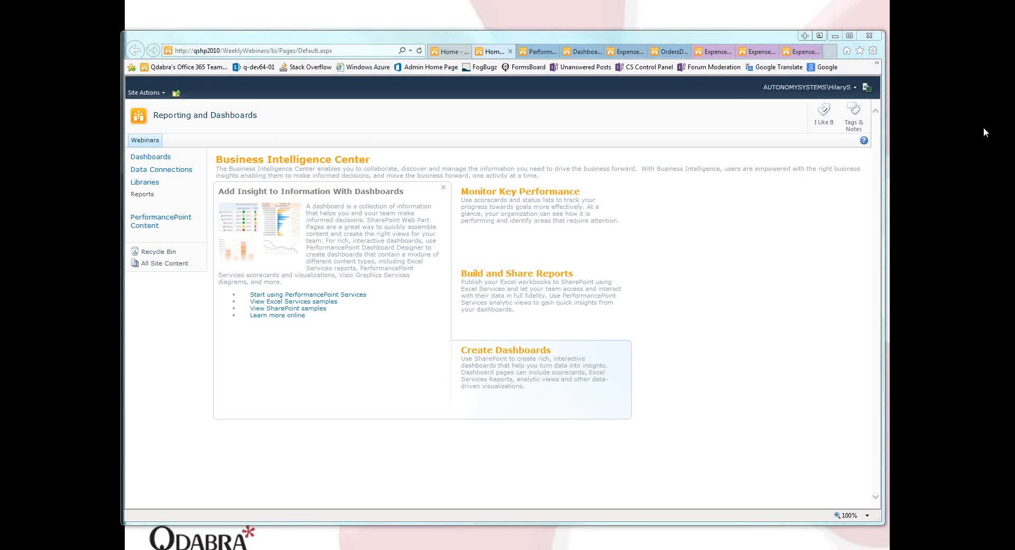
pyautogui.click(712, 51)
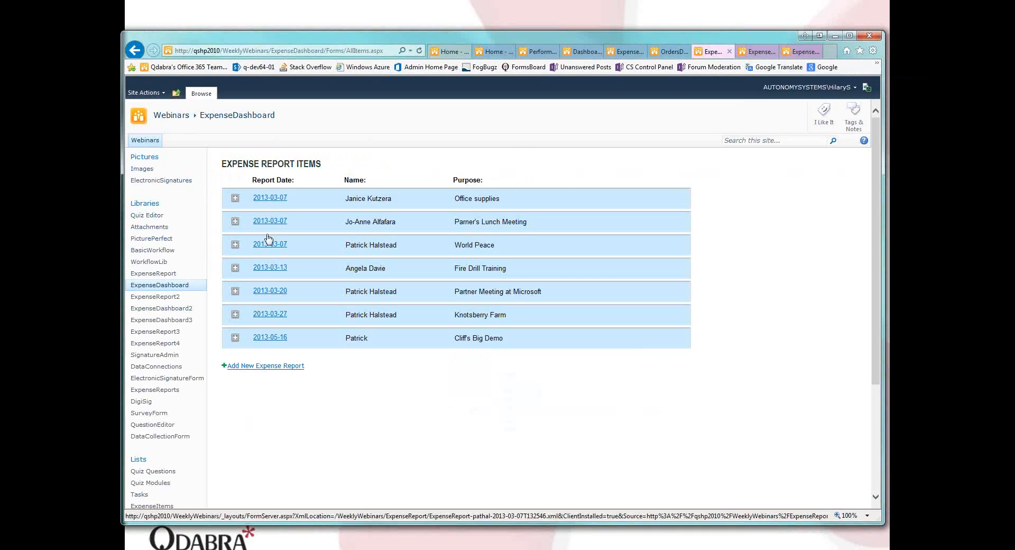
pyautogui.click(236, 224)
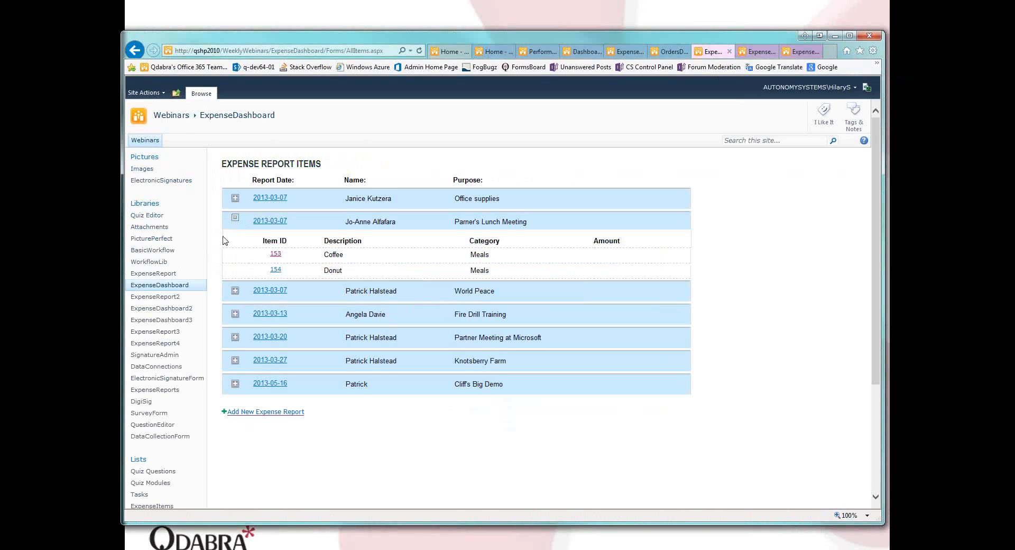
pyautogui.click(236, 219)
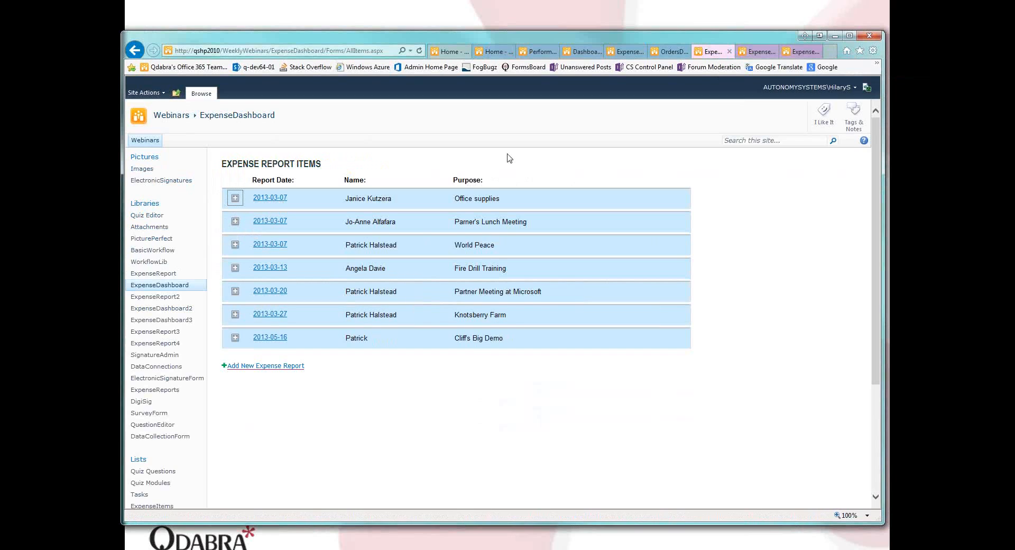
pyautogui.click(235, 198)
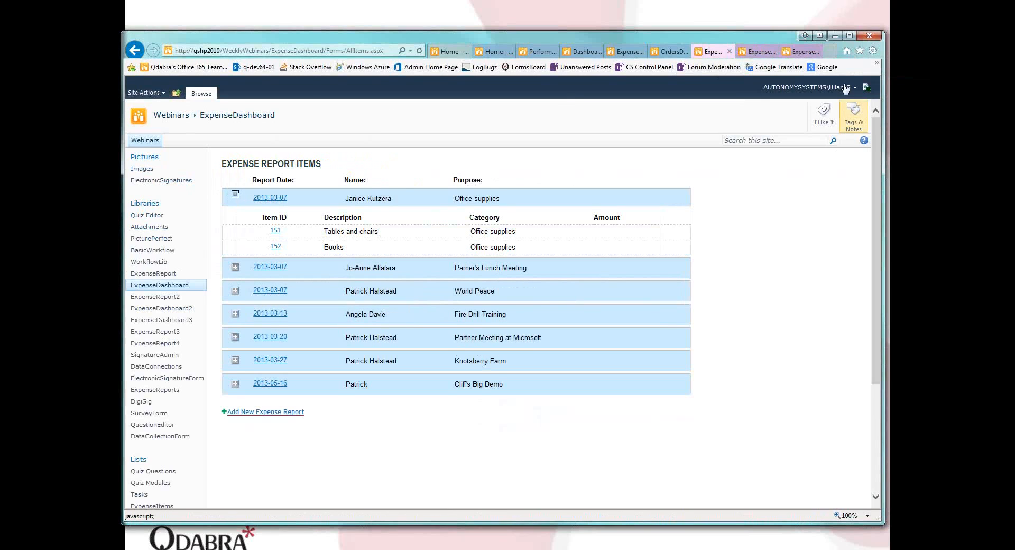
# Open the ExpenseDashboard3 page and expand the line items of the Lab equipment report.
pyautogui.click(797, 51)
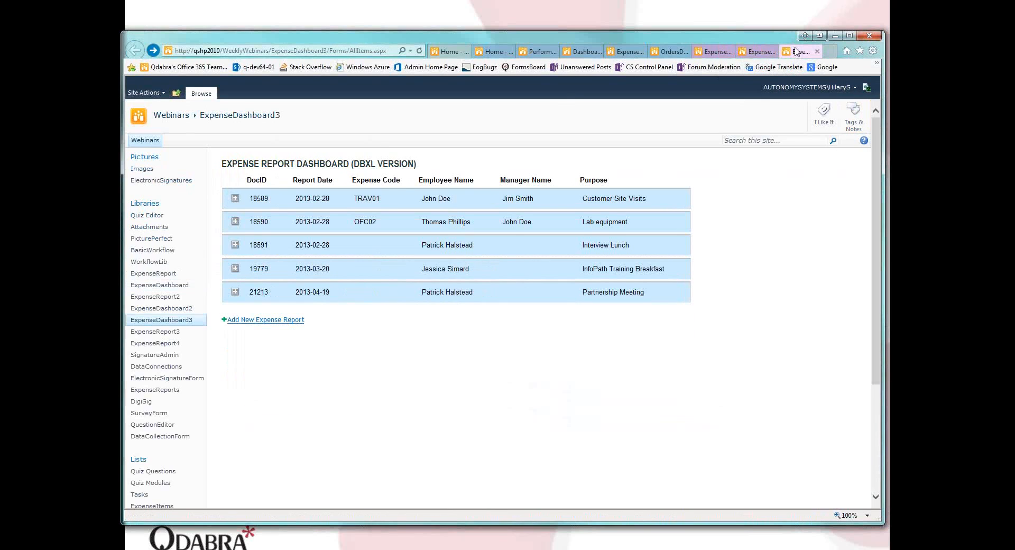
pyautogui.click(235, 221)
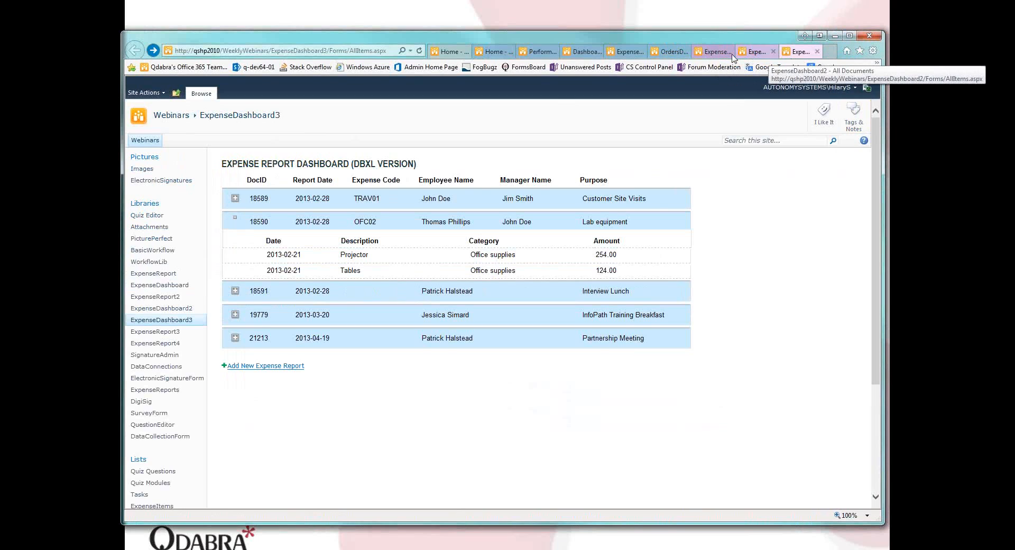
# Go to the Webinars site home page and look over the site's available actions, such as creating a new site.
pyautogui.click(453, 54)
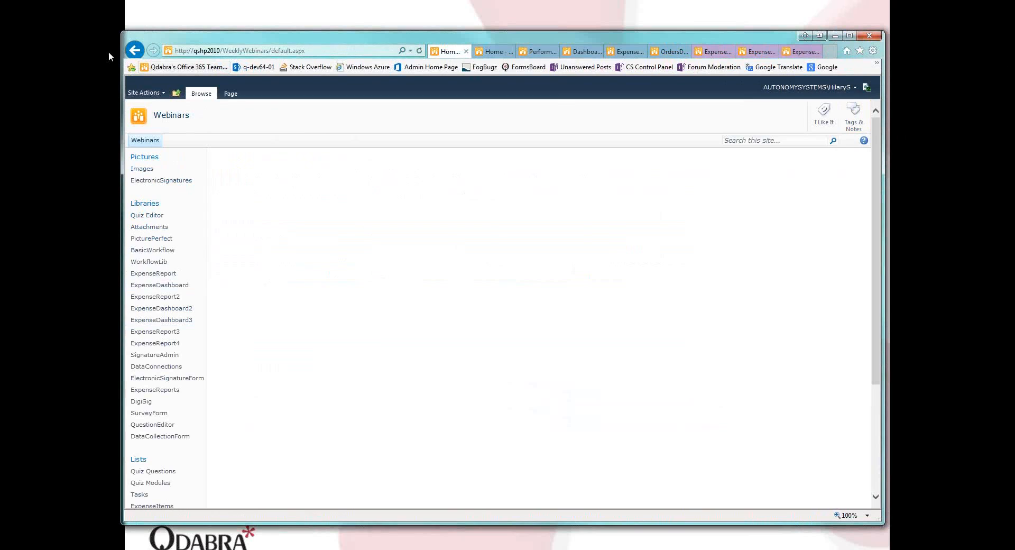
pyautogui.click(158, 93)
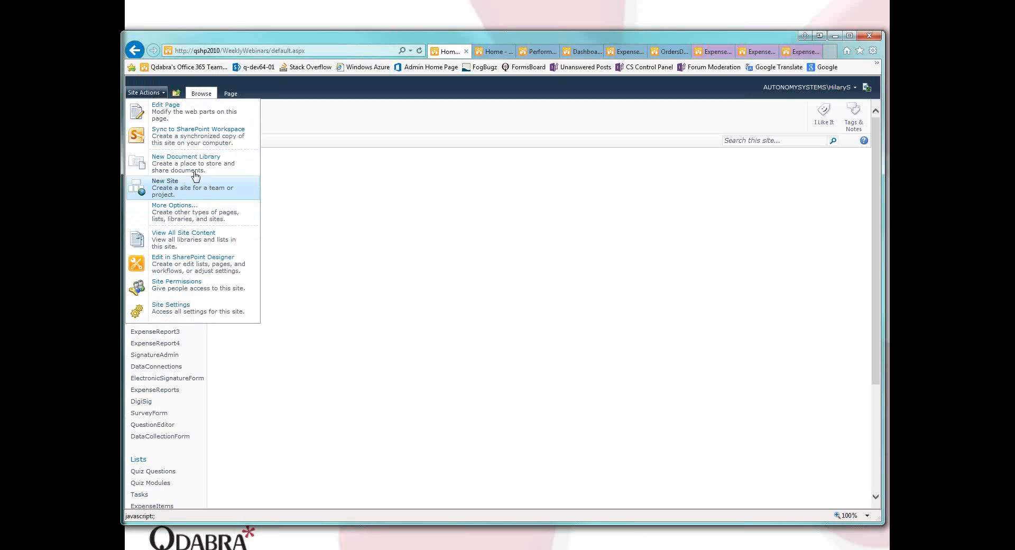
pyautogui.click(493, 256)
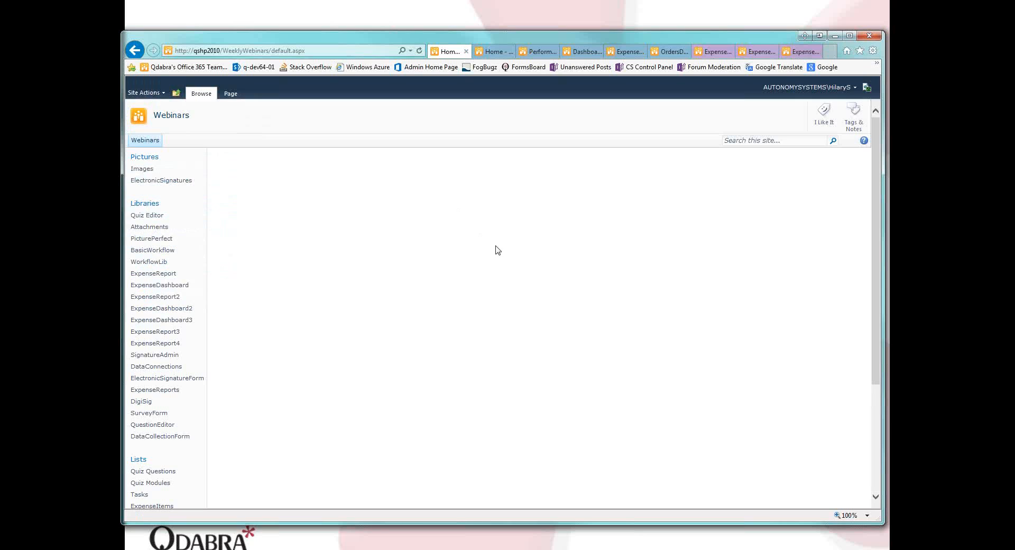
# View the Reporting and Dashboards home page, its PerformancePoint Content list and its Dashboards library.
pyautogui.click(496, 51)
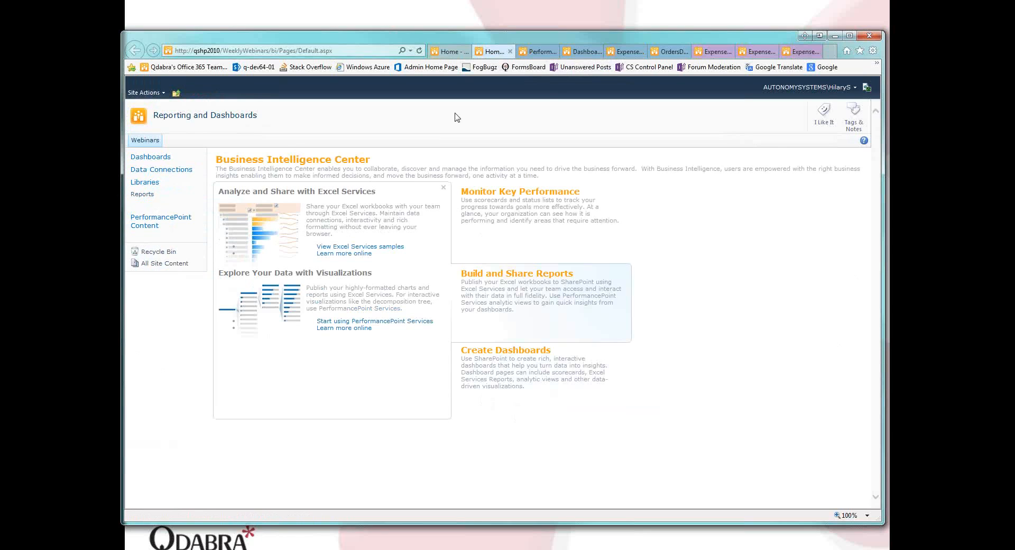
pyautogui.click(541, 55)
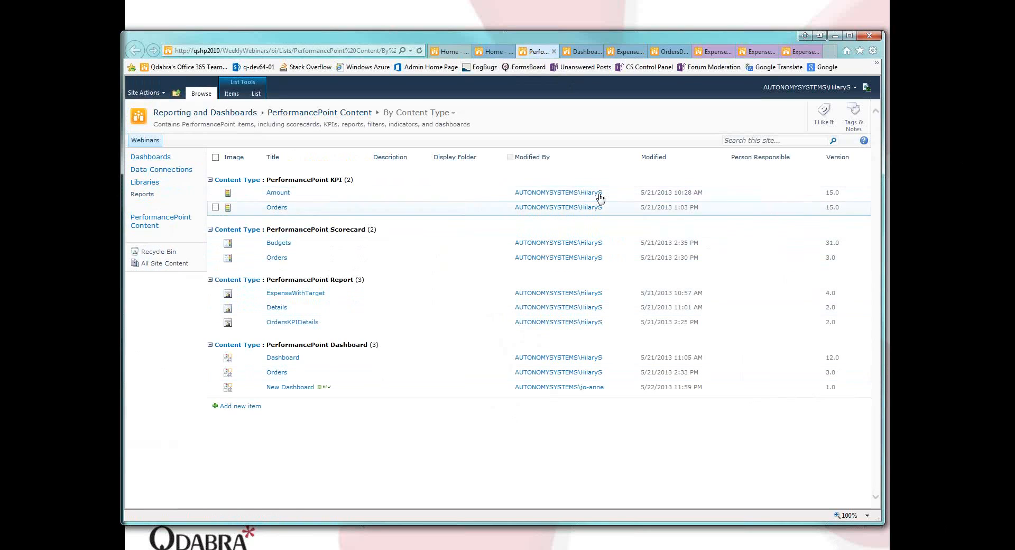
pyautogui.click(575, 55)
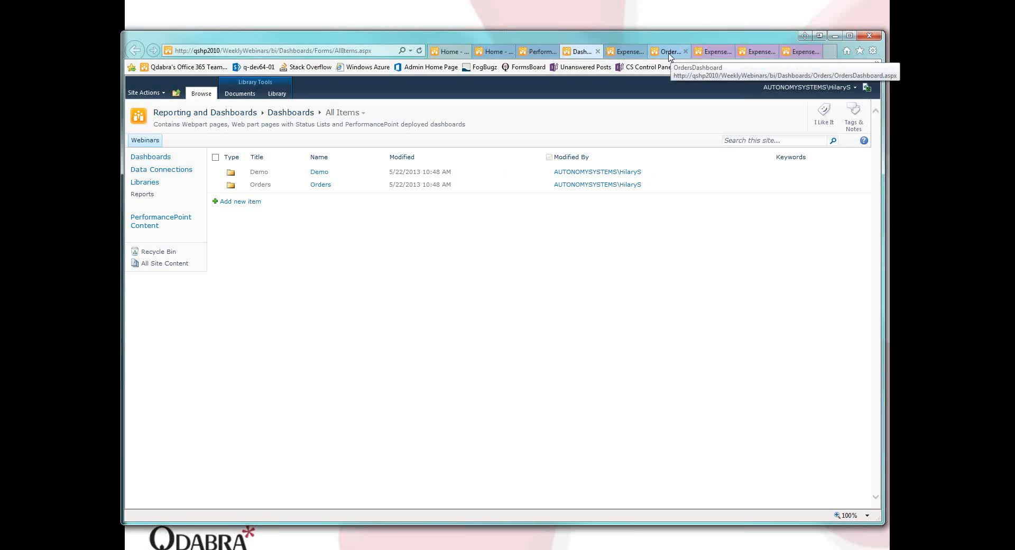
# In ExpenseBudgetDashboard, expand Entertainment in the ExpenseWithTarget report and show the KPI details for the Entrance Fee budget.
pyautogui.click(628, 57)
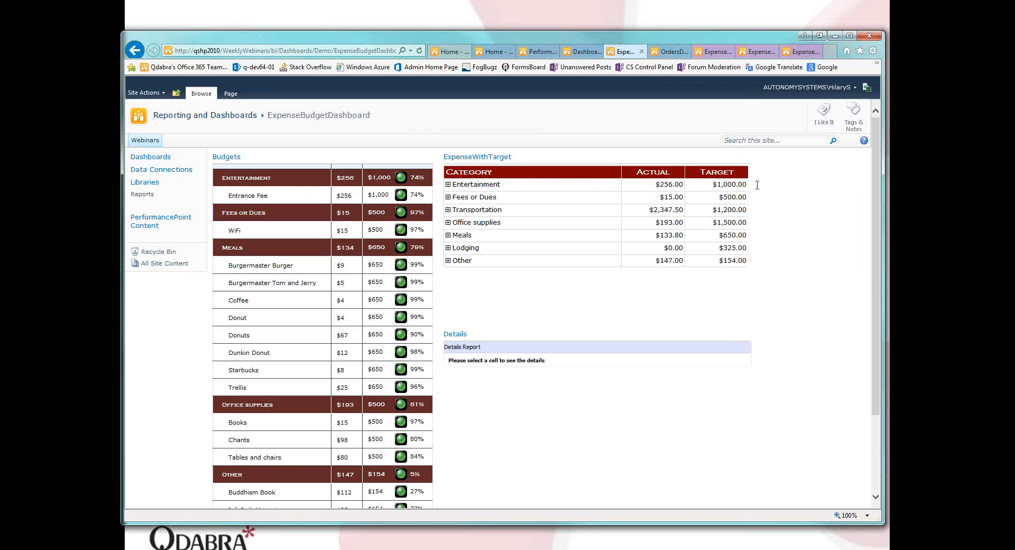
pyautogui.click(449, 186)
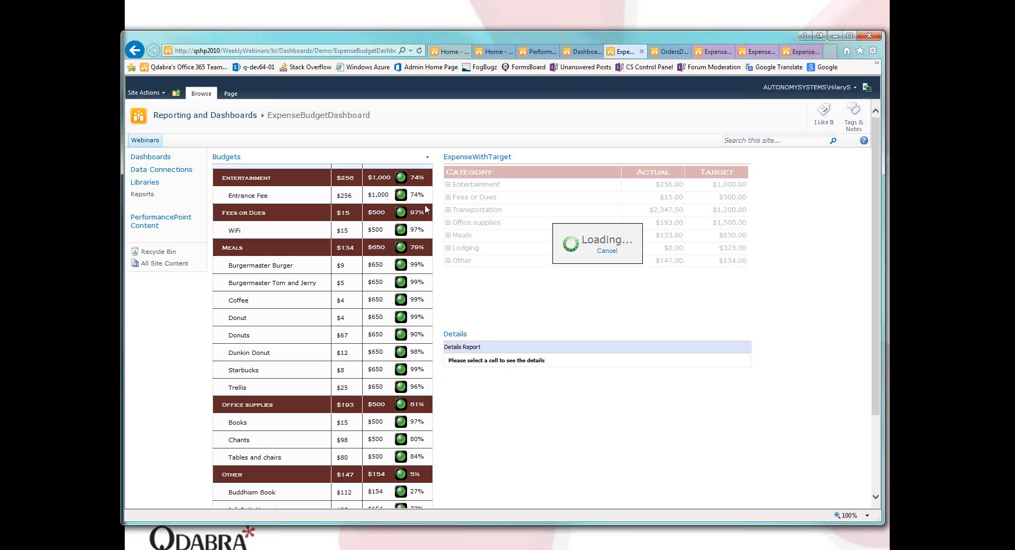
pyautogui.click(400, 196)
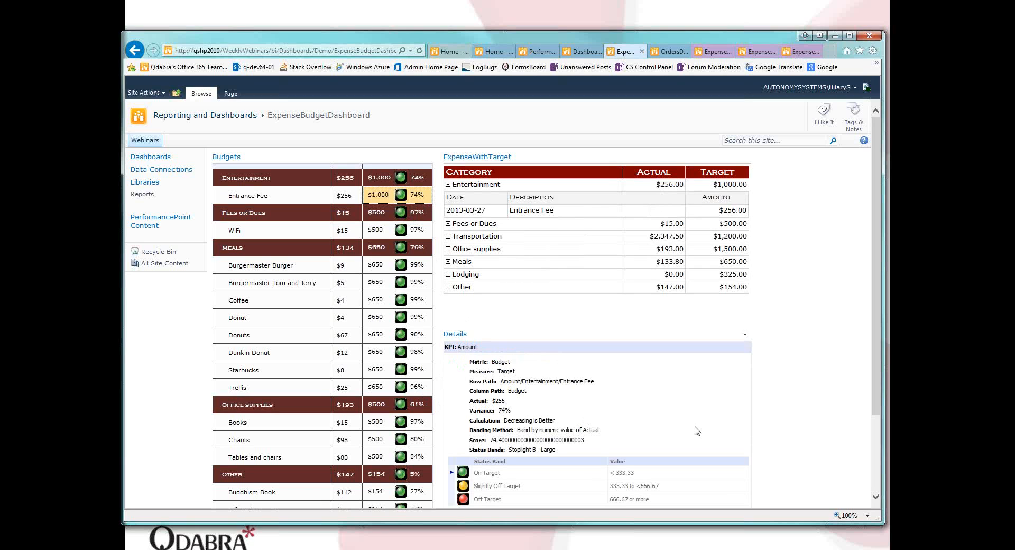
pyautogui.scroll(-1, 647, 376)
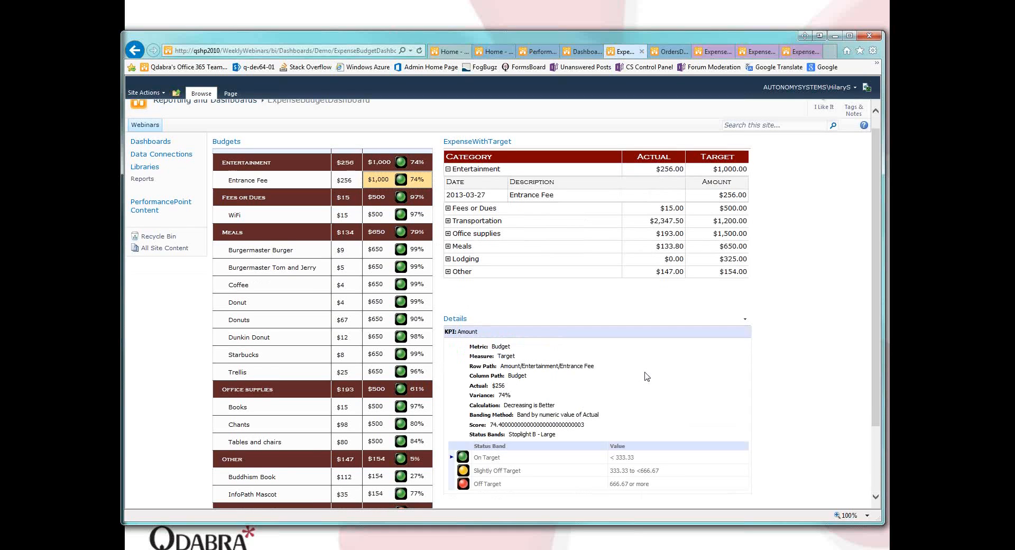
# Show the KPI details for the Burgermaster Burger budget and for the Transportation category budget.
pyautogui.scroll(-2, 647, 376)
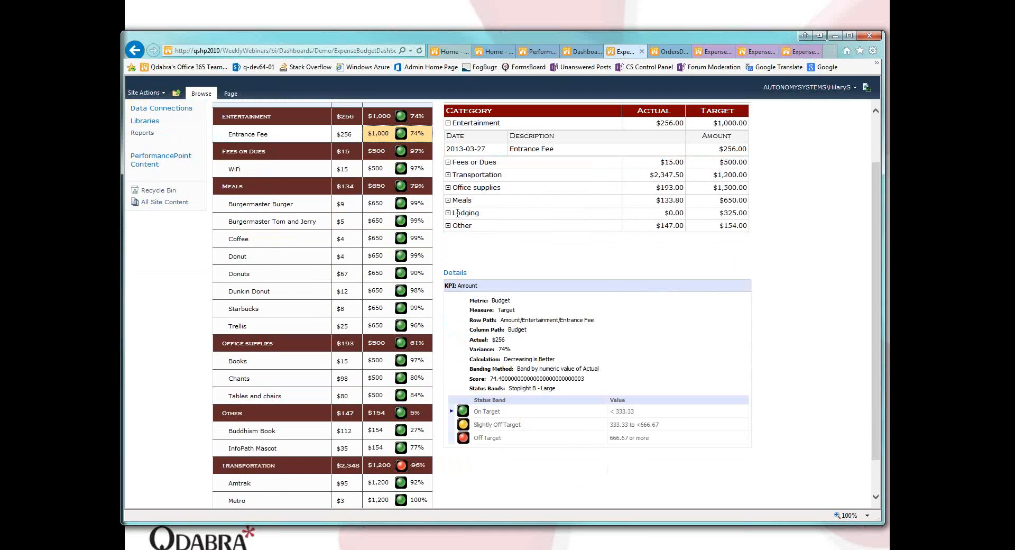
pyautogui.click(378, 203)
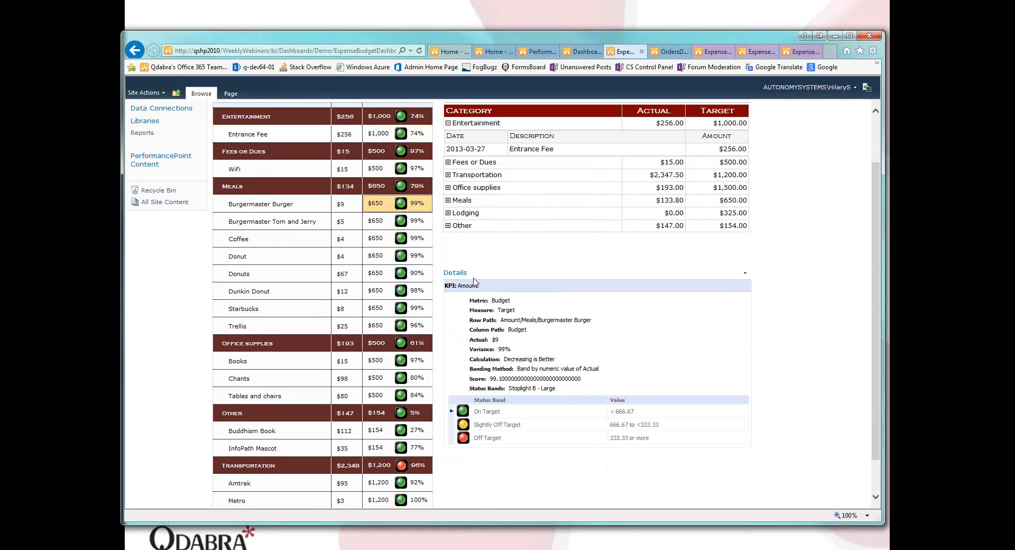
pyautogui.click(413, 468)
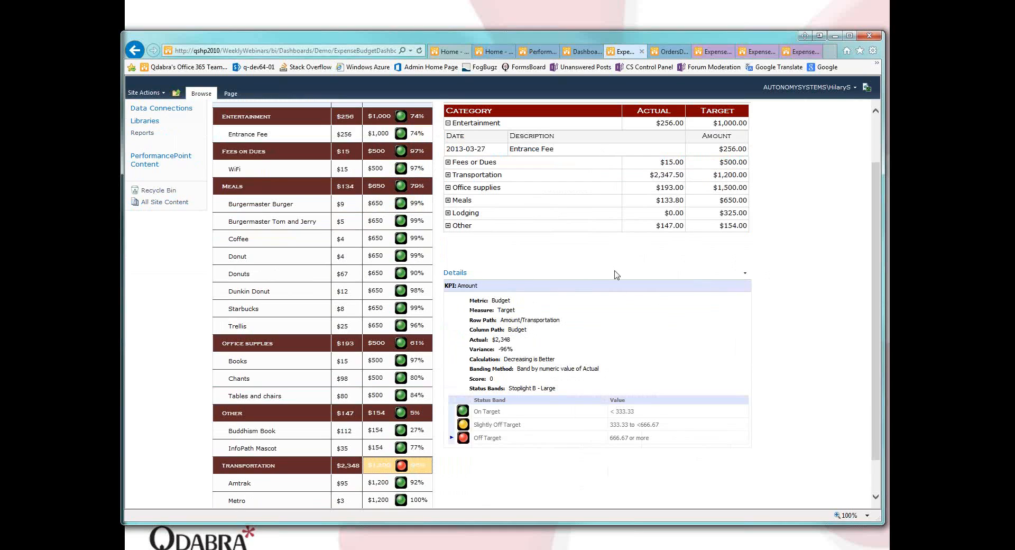
# Open OrdersDashboard and show the KPI details for the 1997 CountTarget value.
pyautogui.click(655, 52)
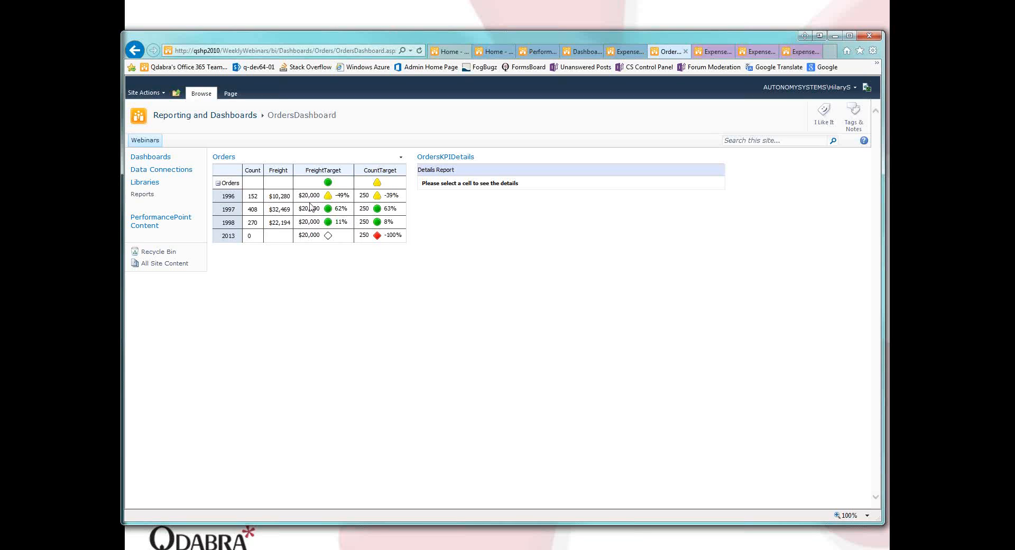
pyautogui.click(382, 211)
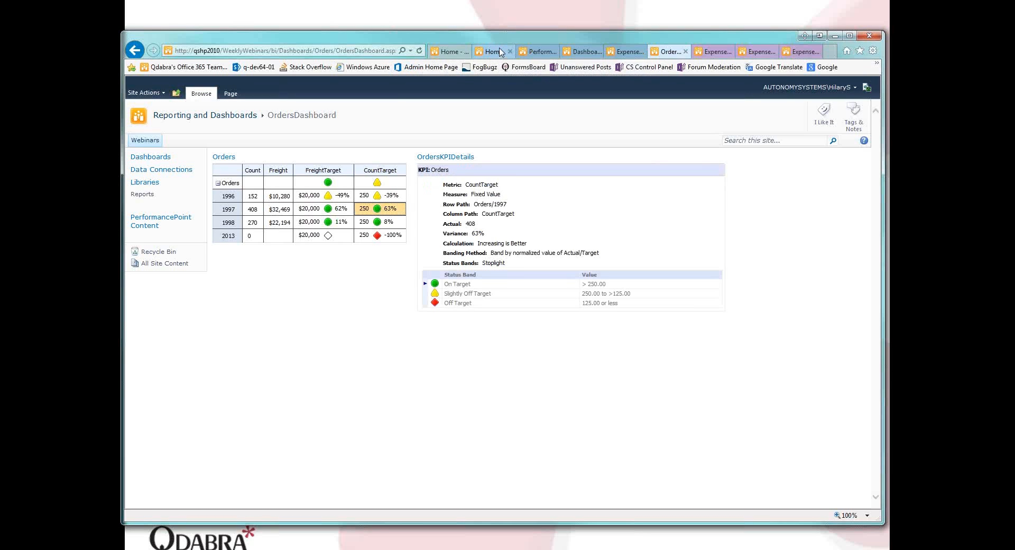
# Return to the PerformancePoint Content list and review the item types that can be added to it.
pyautogui.click(538, 55)
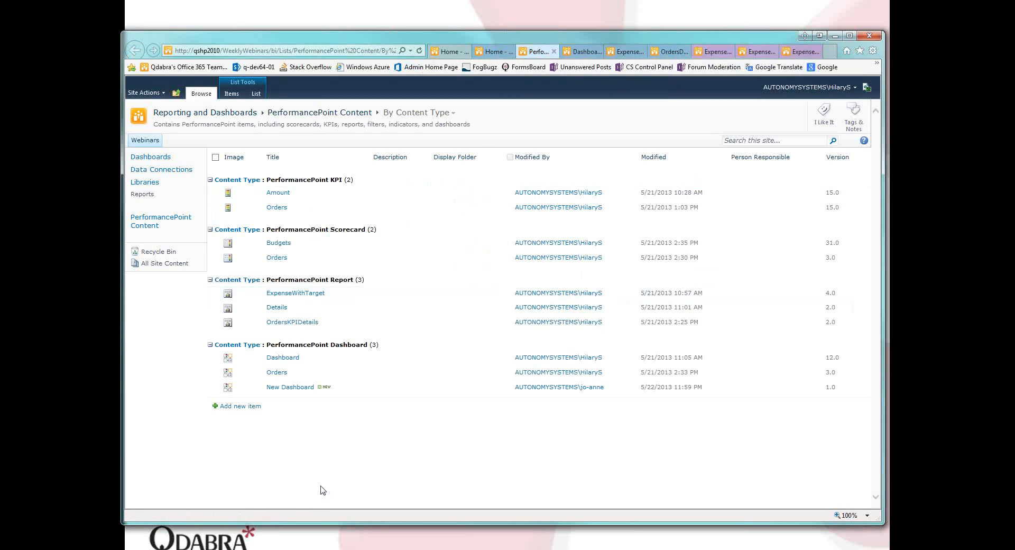
pyautogui.click(231, 93)
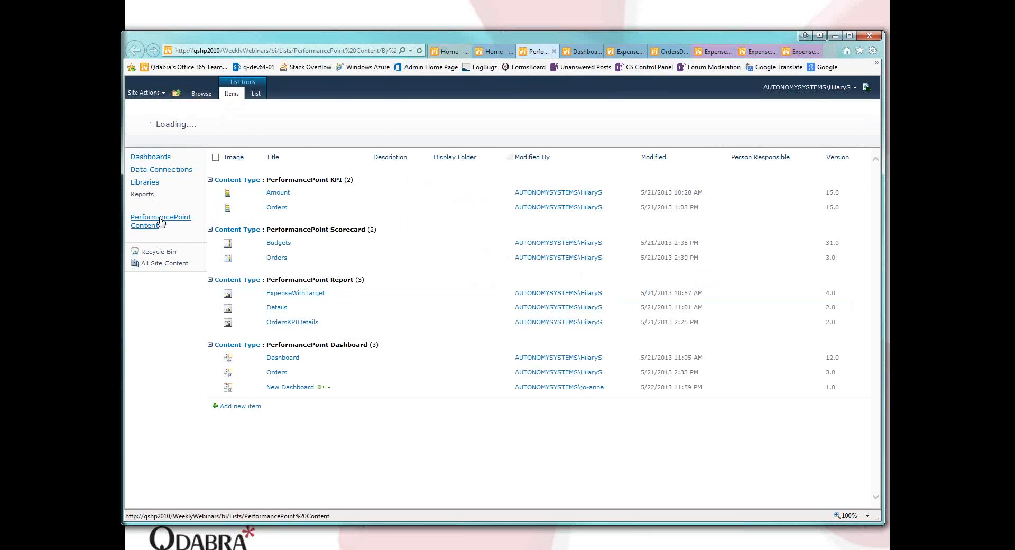
pyautogui.click(144, 132)
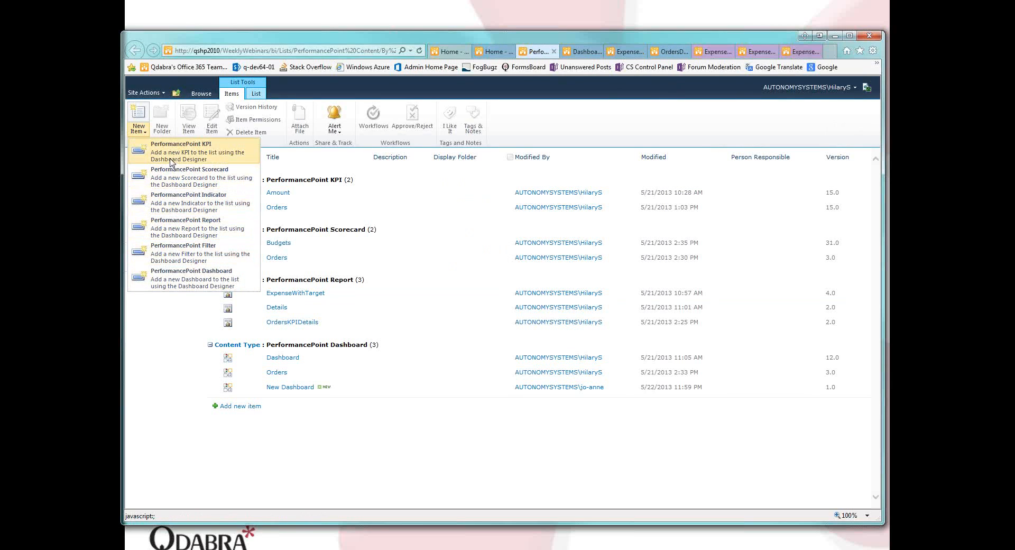
pyautogui.click(323, 442)
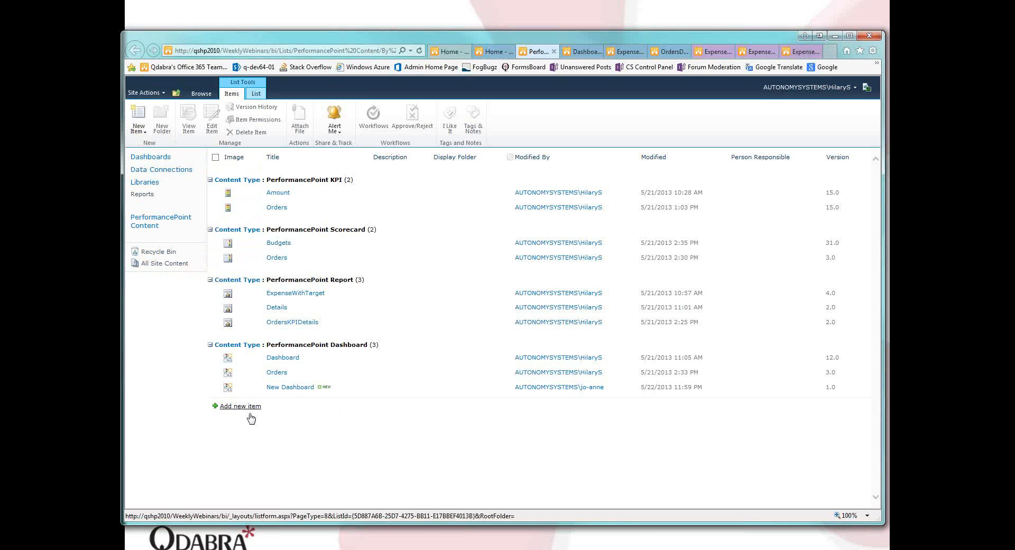
# Switch to the PPDemo.ddwx workspace in Dashboard Designer, select the Orders KPI, and return to the browser.
pyautogui.moveTo(473, 549)
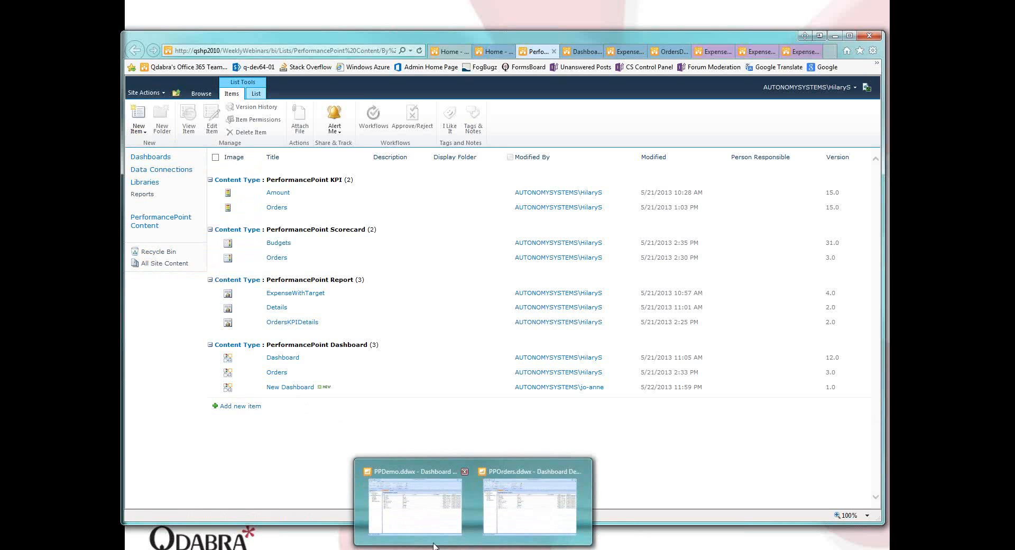
pyautogui.moveTo(420, 526)
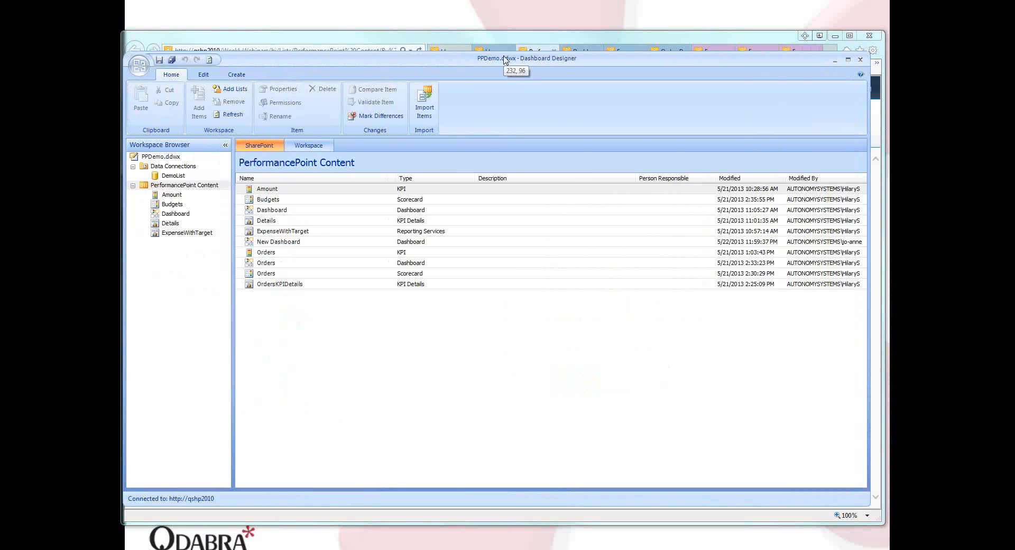
pyautogui.moveTo(504, 57); pyautogui.dragTo(504, 57)
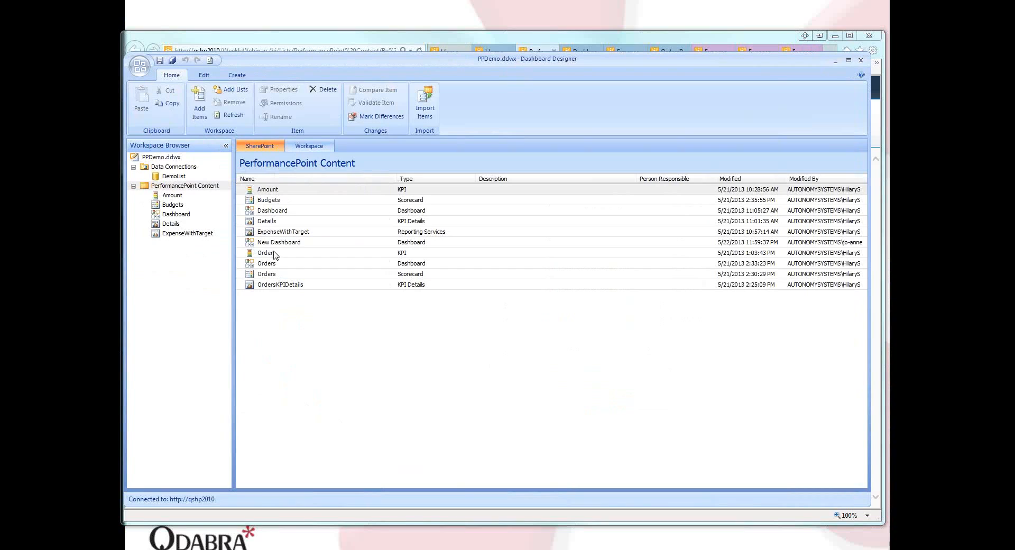
pyautogui.click(274, 254)
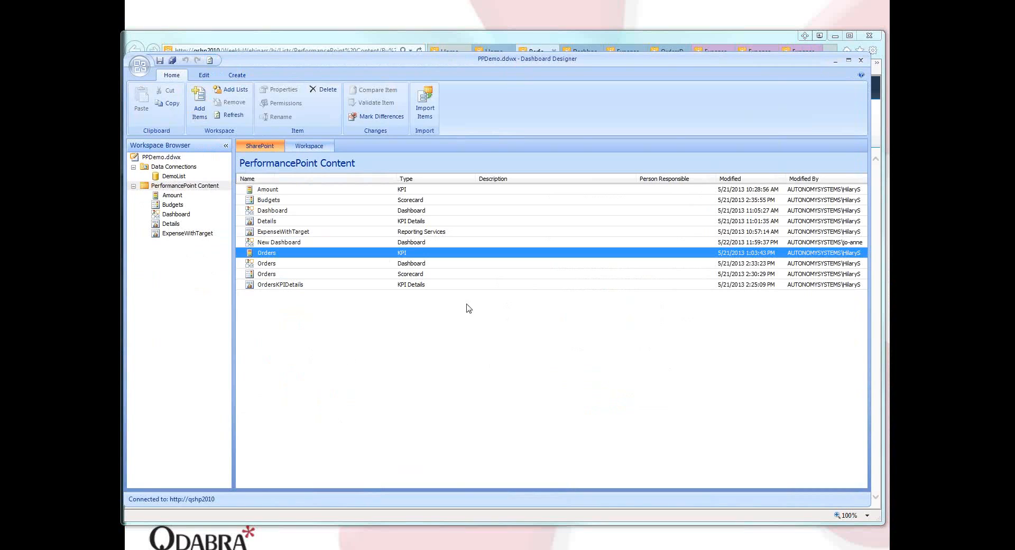
pyautogui.click(487, 40)
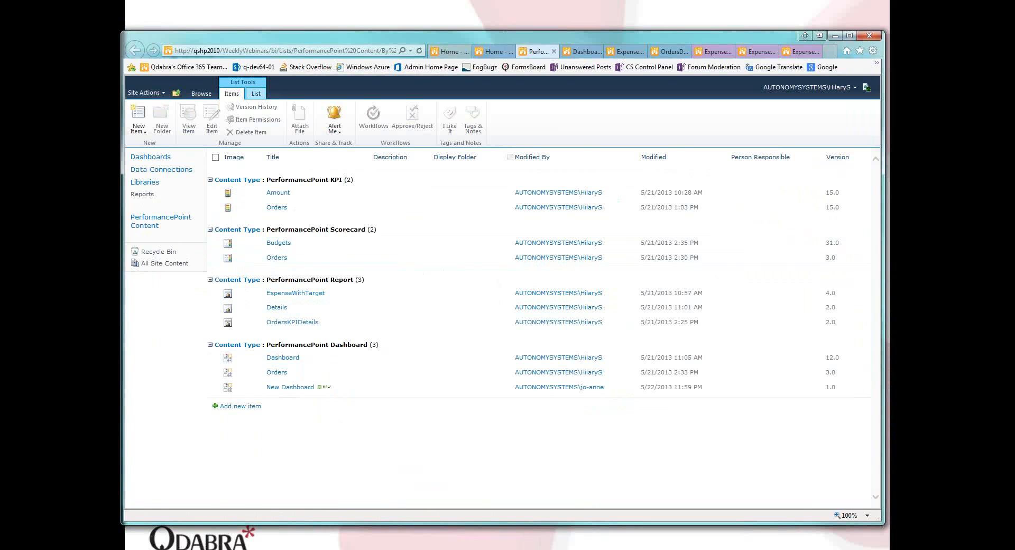
# Switch to the PPDemo.ddwx workspace in Dashboard Designer and list only the PerformancePoint items belonging to the workspace.
pyautogui.moveTo(473, 547)
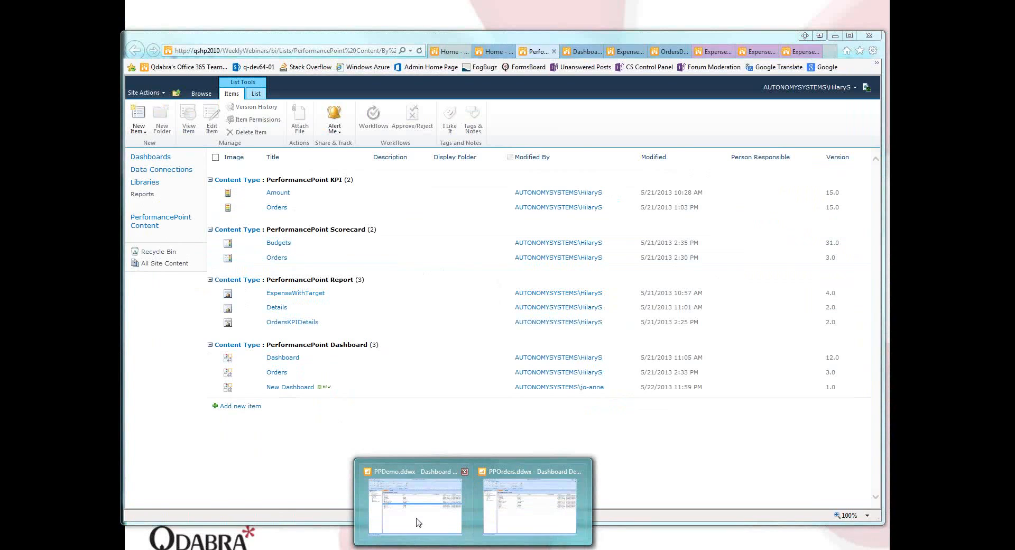
pyautogui.moveTo(419, 522)
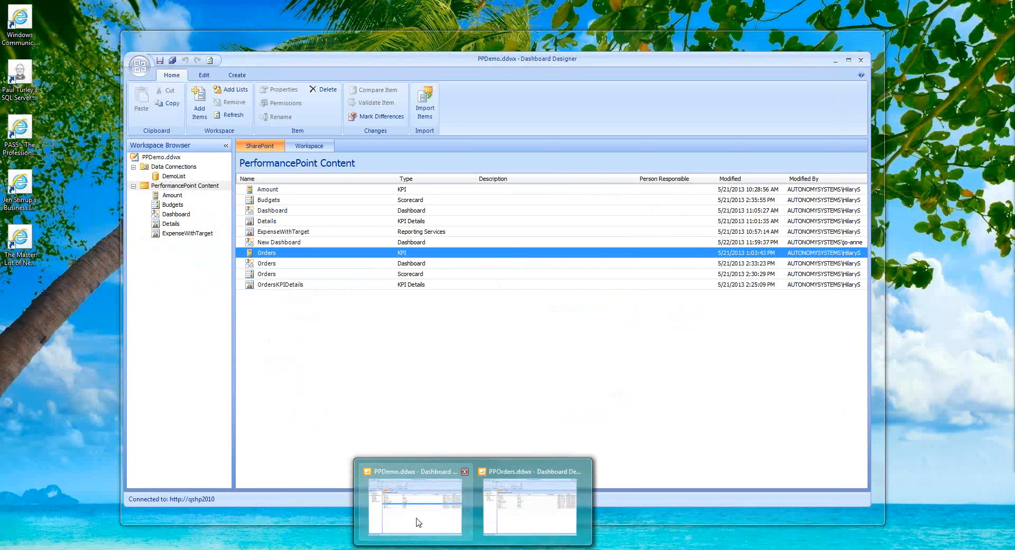
pyautogui.click(418, 522)
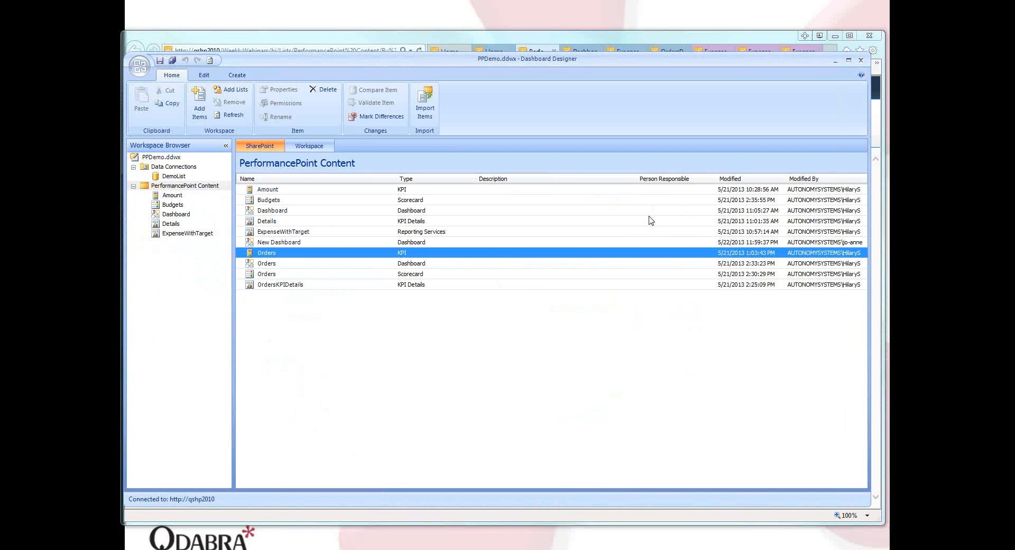
pyautogui.click(311, 148)
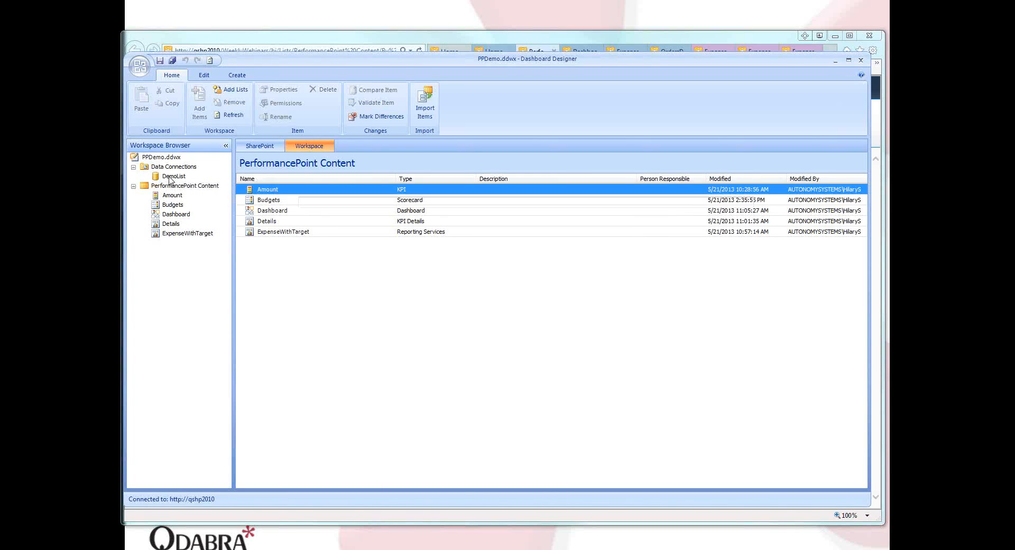
# Review the DemoList data connection's settings and the actual and target metrics of the Amount KPI.
pyautogui.click(170, 179)
pyautogui.rightClick(167, 180)
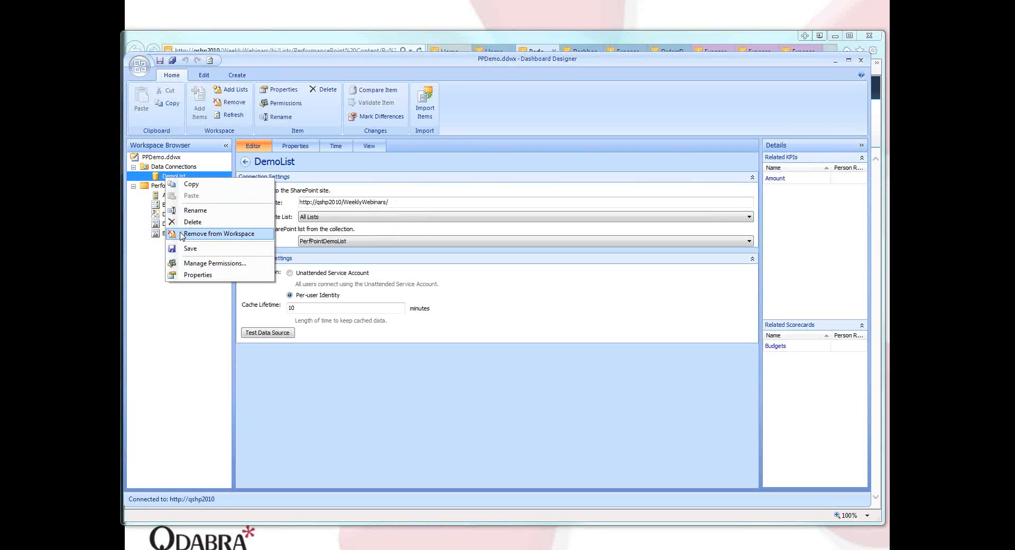
pyautogui.click(182, 343)
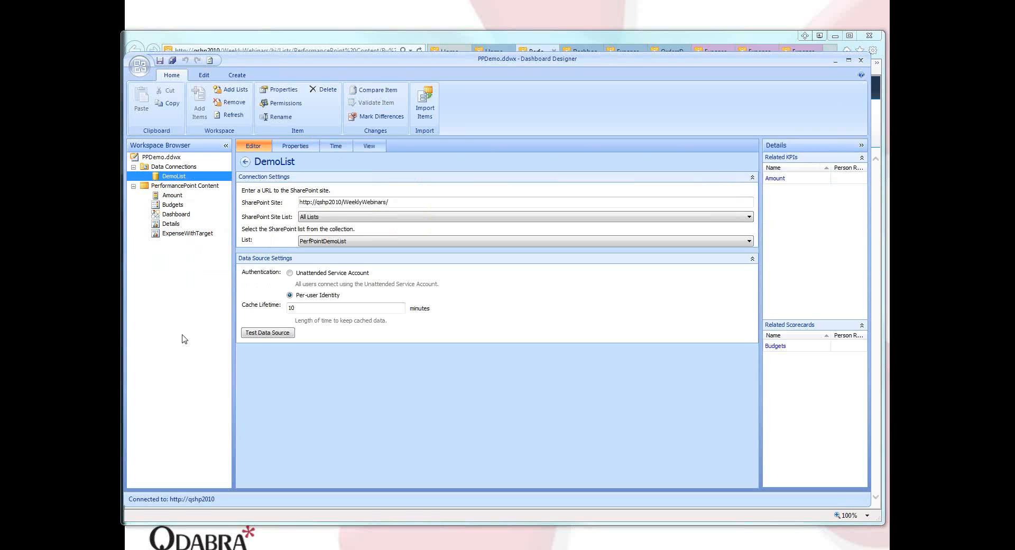
pyautogui.click(159, 195)
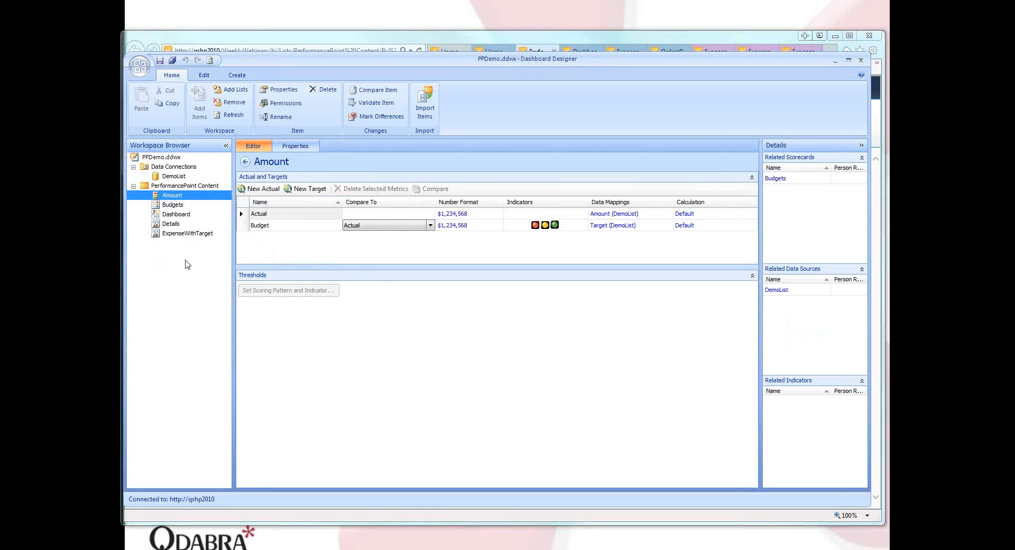
pyautogui.click(180, 178)
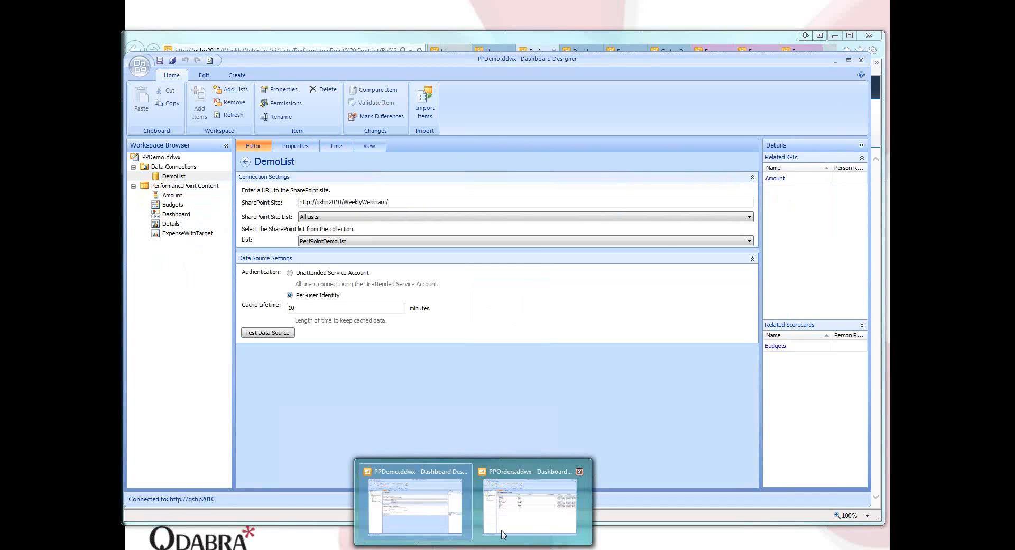
# Switch to the PPOrders.ddwx workspace and review the Orders data connection's time dimensions down to the Order Date master dimension.
pyautogui.moveTo(509, 531)
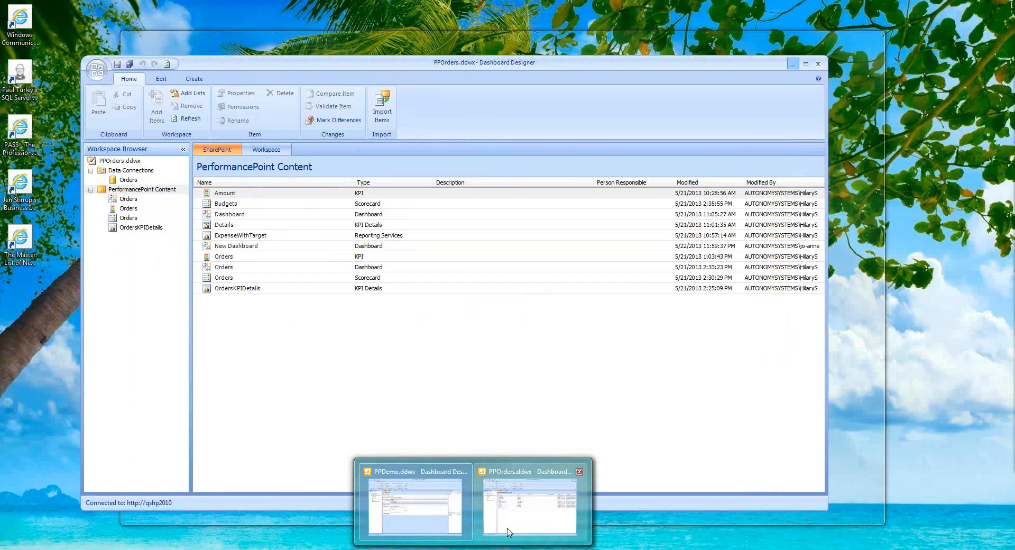
pyautogui.click(509, 531)
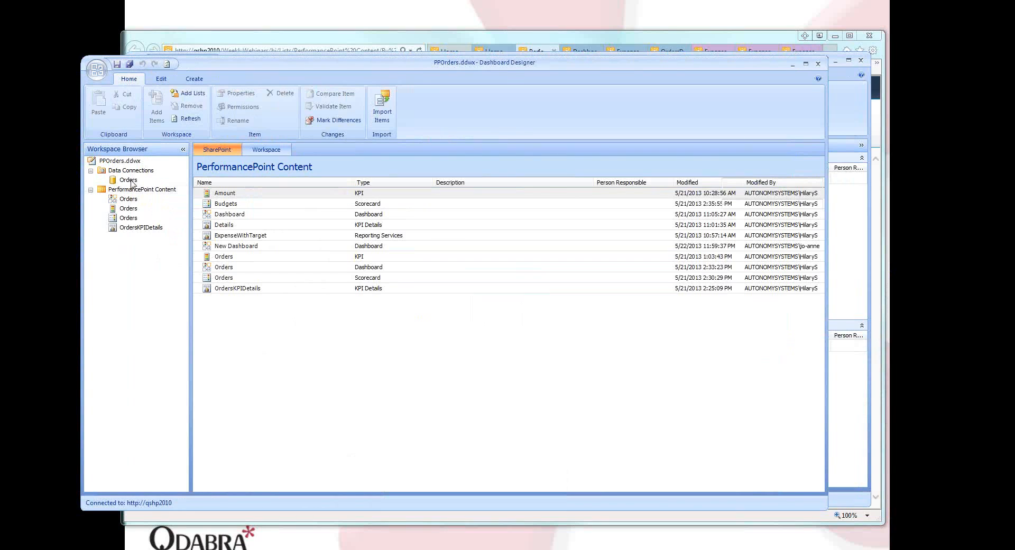
pyautogui.click(130, 181)
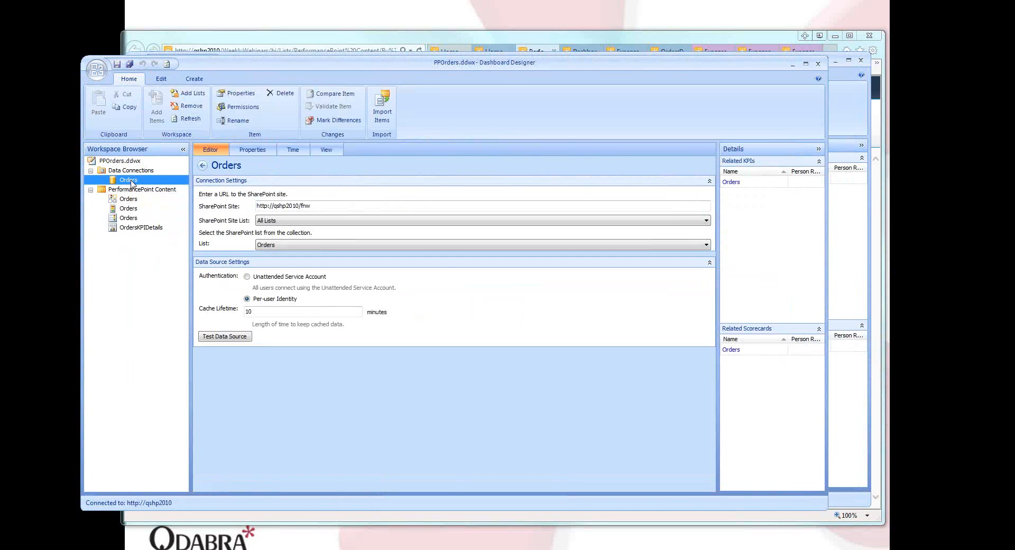
pyautogui.click(291, 151)
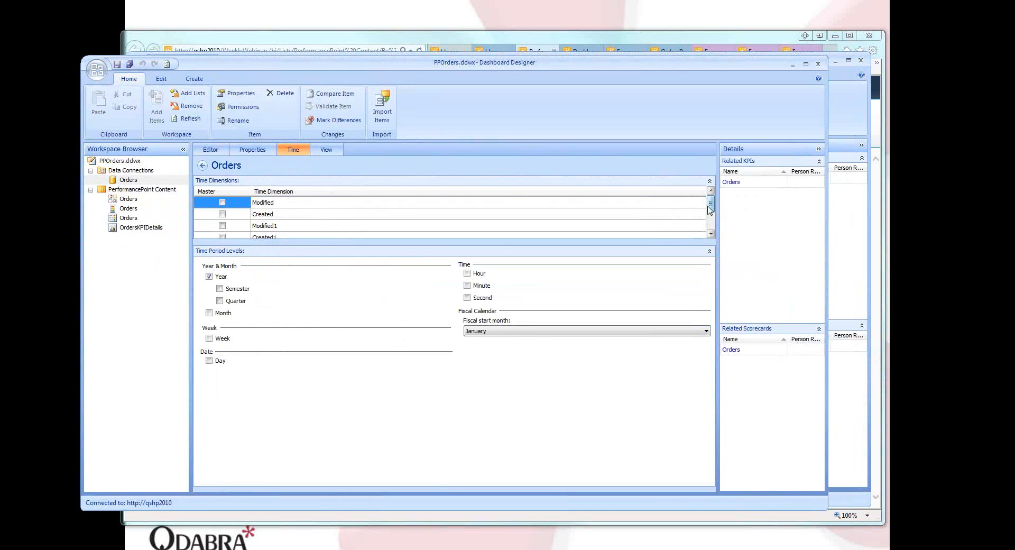
pyautogui.moveTo(710, 209); pyautogui.dragTo(711, 221)
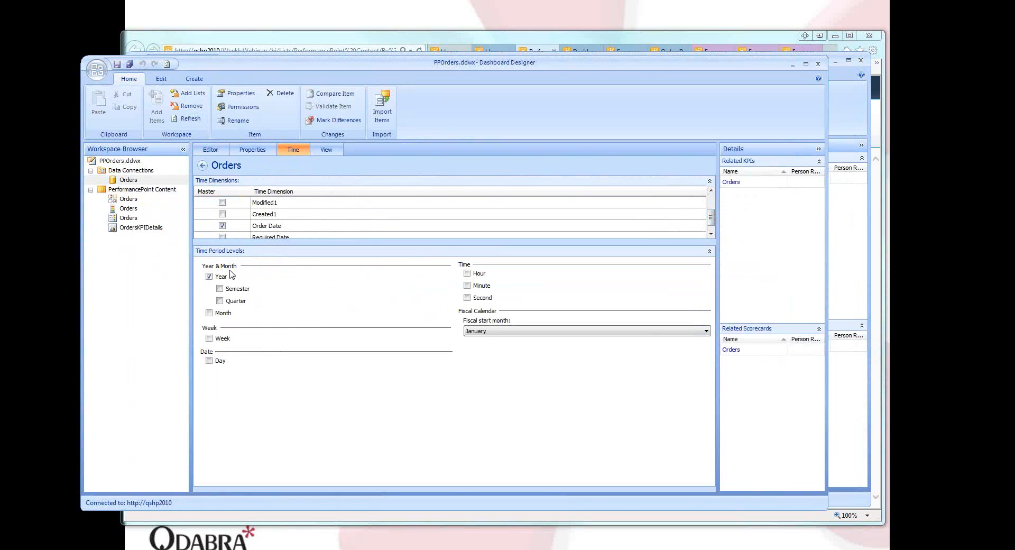
# Open the Orders scorecard, list its available named sets at full width, and show the scorecard editing commands.
pyautogui.click(125, 218)
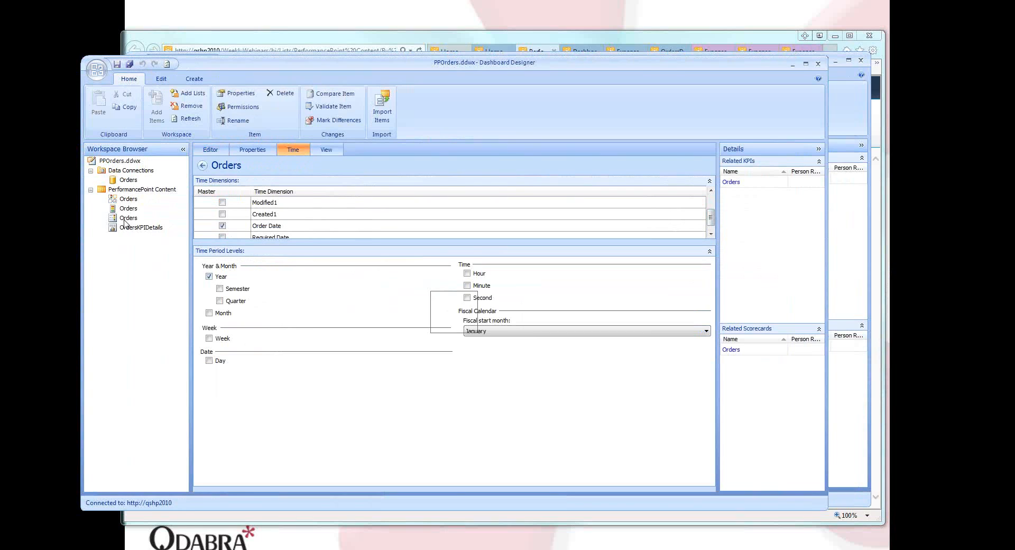
pyautogui.click(125, 222)
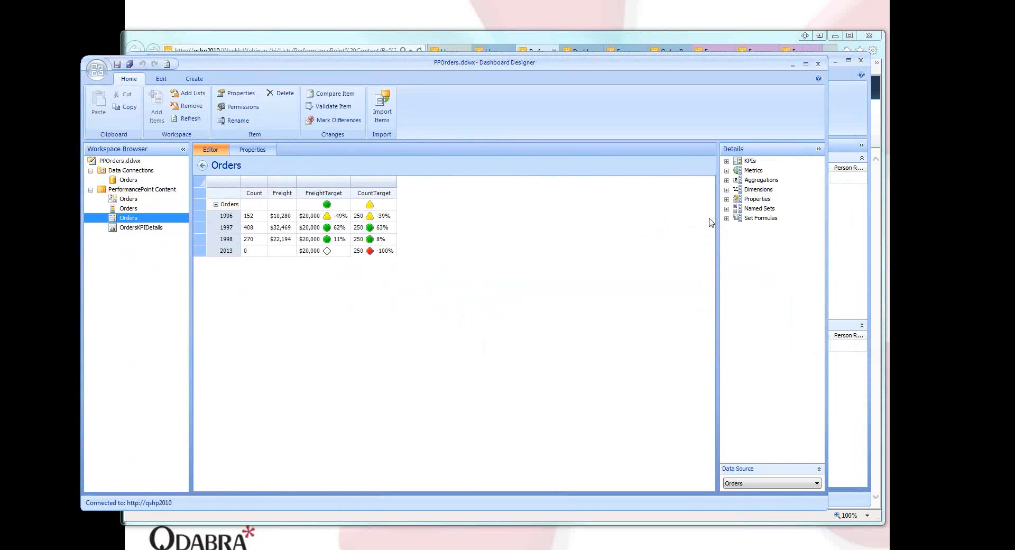
pyautogui.click(727, 208)
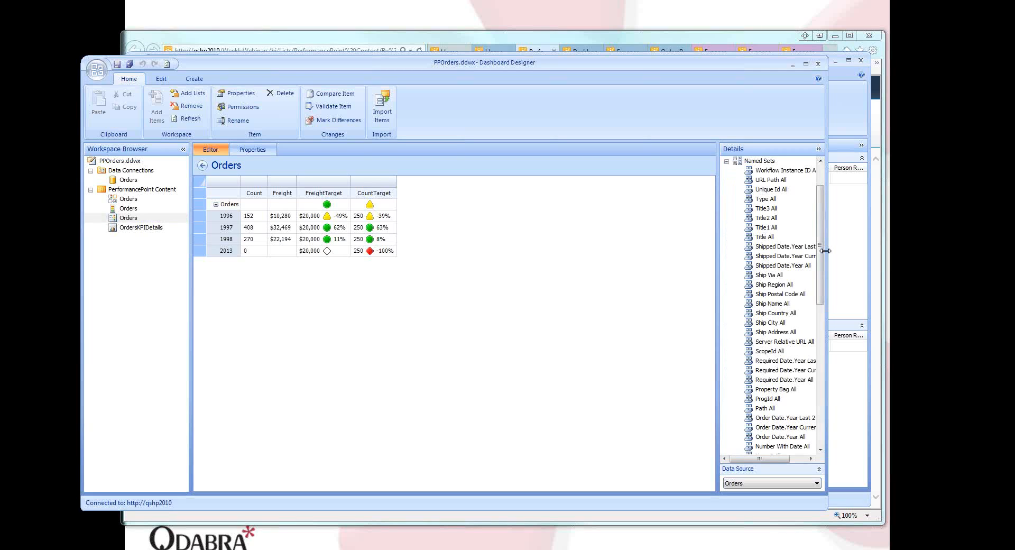
pyautogui.moveTo(825, 296); pyautogui.dragTo(687, 306)
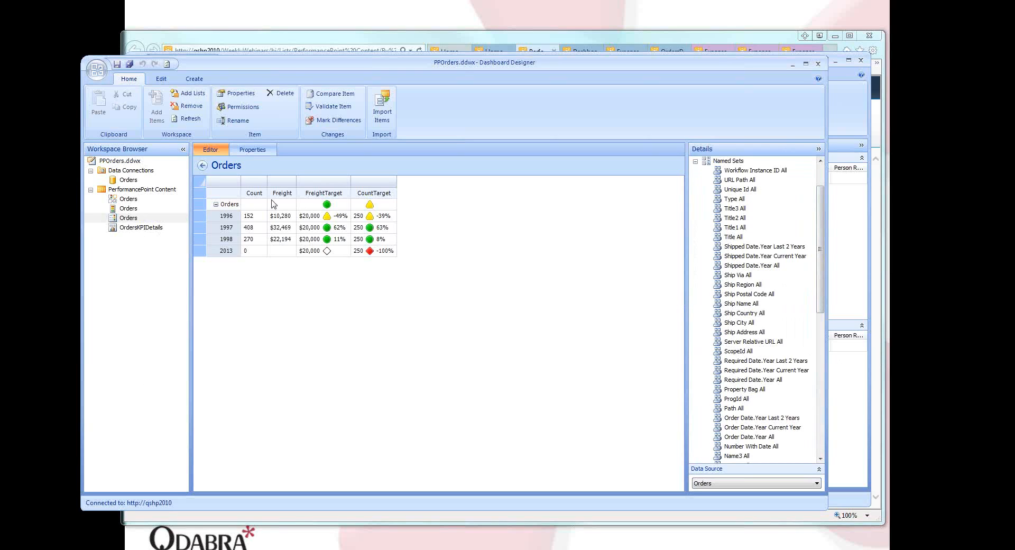
pyautogui.click(161, 79)
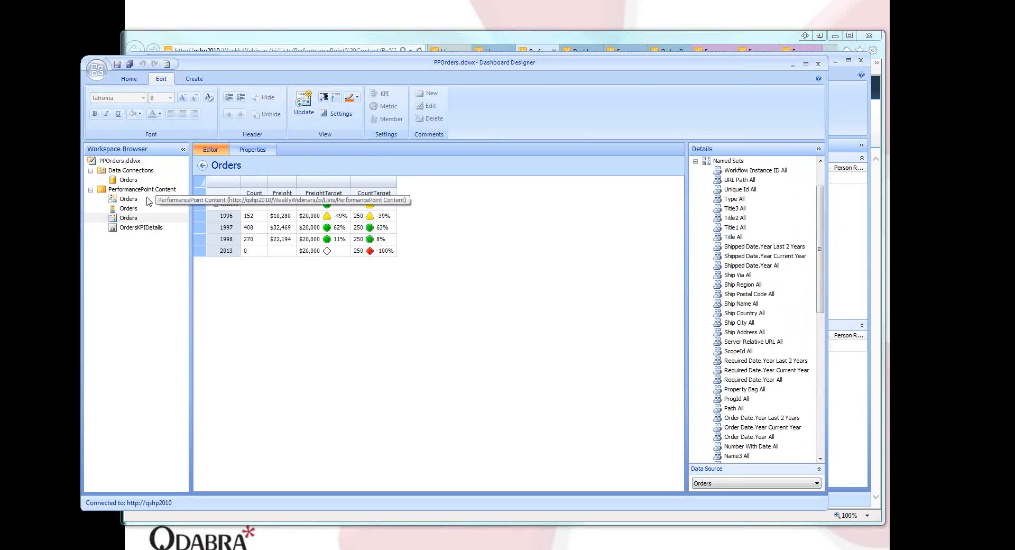
# Open the Orders dashboard layout, and in the browser show the KPI details for the 1998 CountTarget value on OrdersDashboard.
pyautogui.click(128, 200)
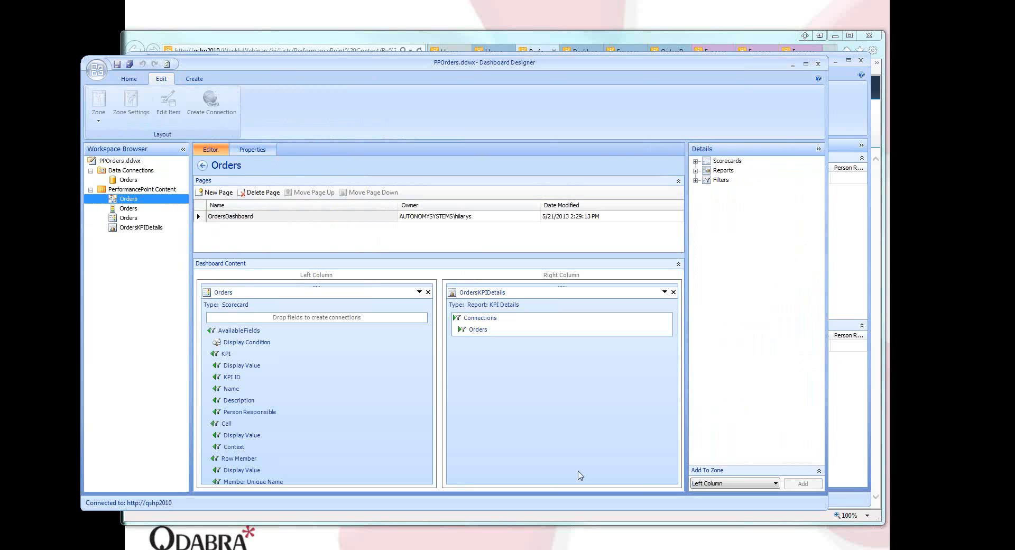
pyautogui.moveTo(263, 300)
pyautogui.click(564, 37)
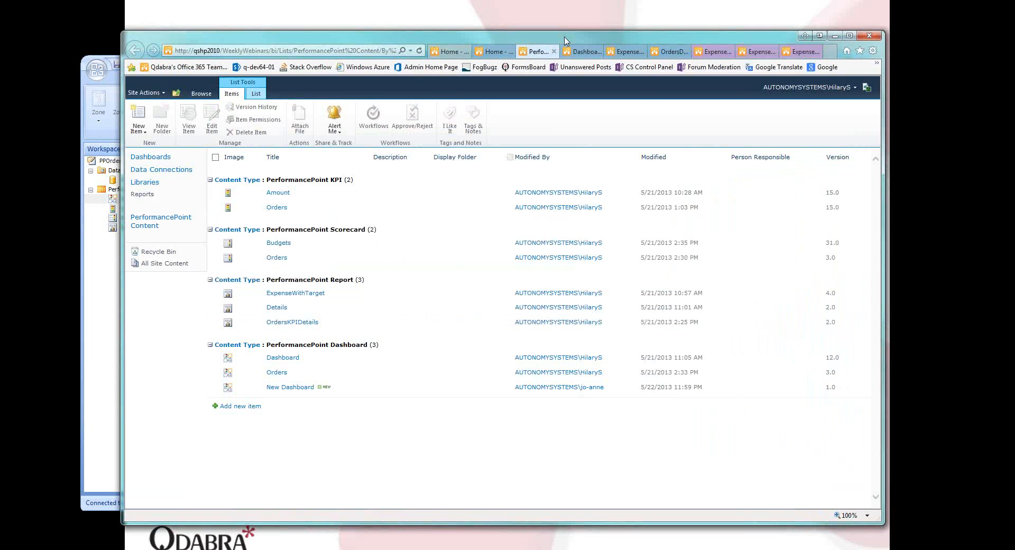
pyautogui.click(670, 51)
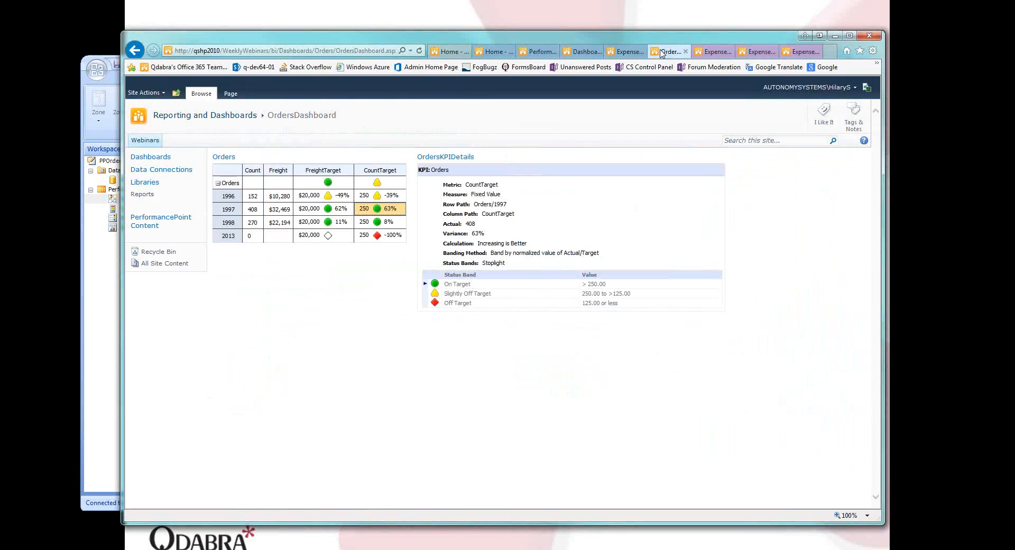
pyautogui.click(368, 224)
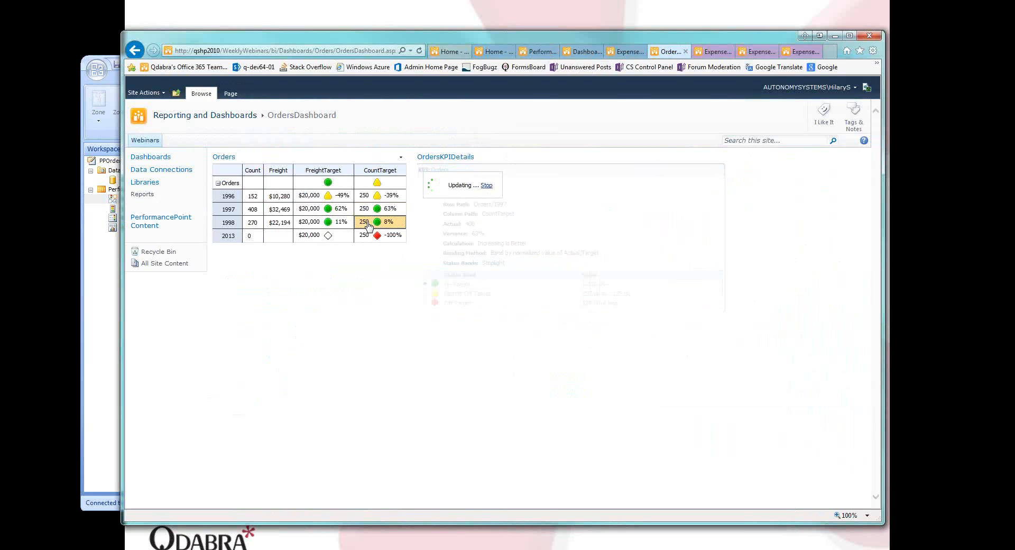
# Return to the PPOrders.ddwx workspace in Dashboard Designer, show its general item commands, and switch to the DEMOS presentation slide.
pyautogui.click(102, 377)
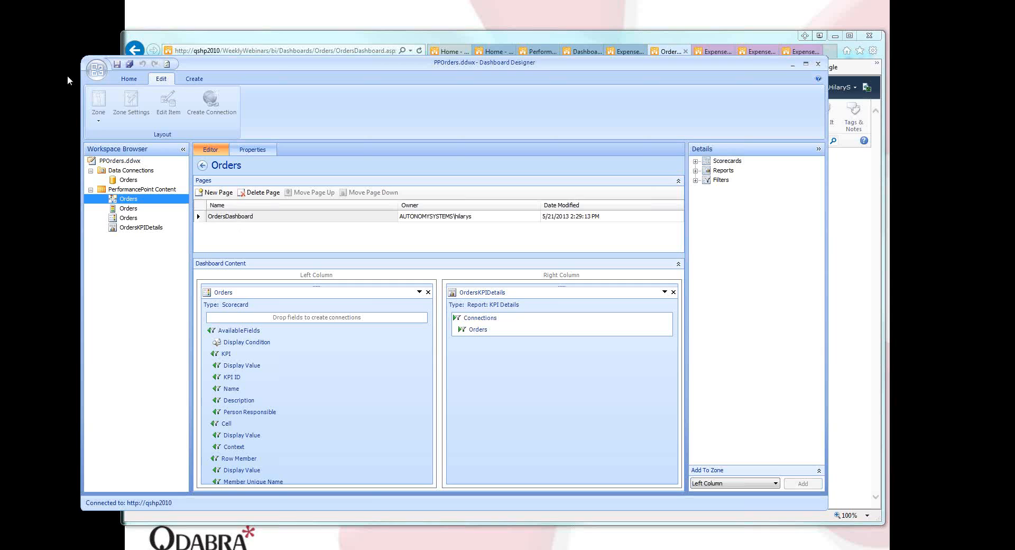
pyautogui.click(130, 80)
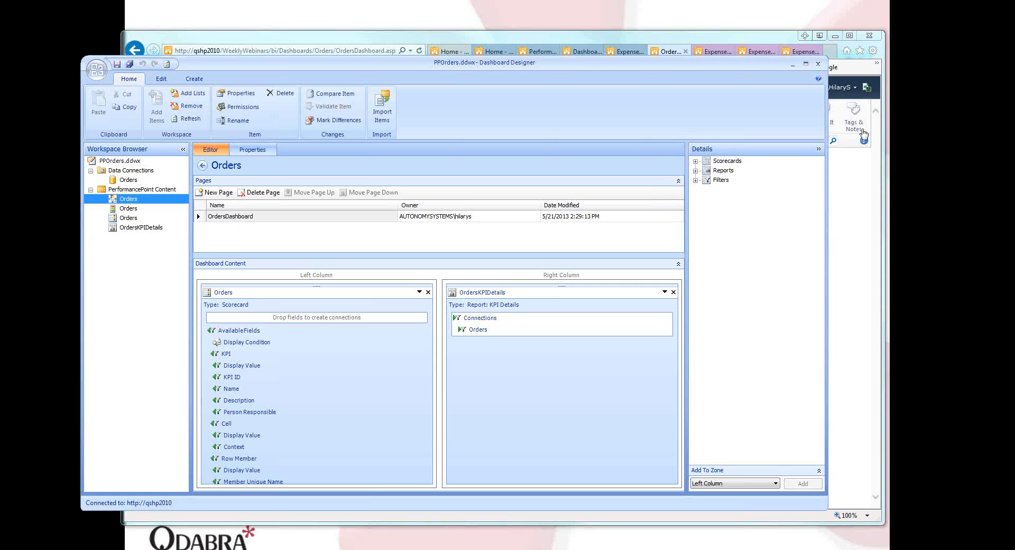
pyautogui.click(730, 10)
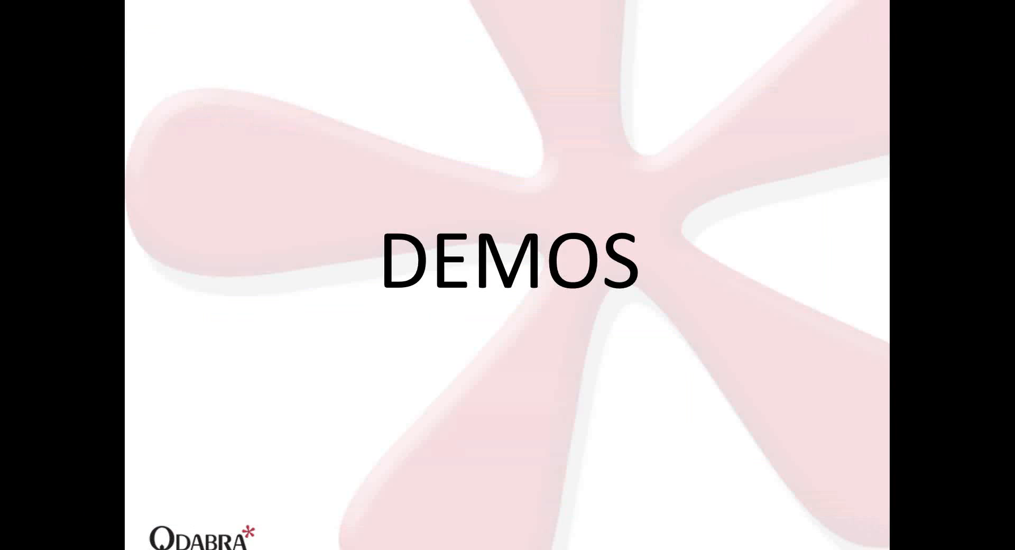